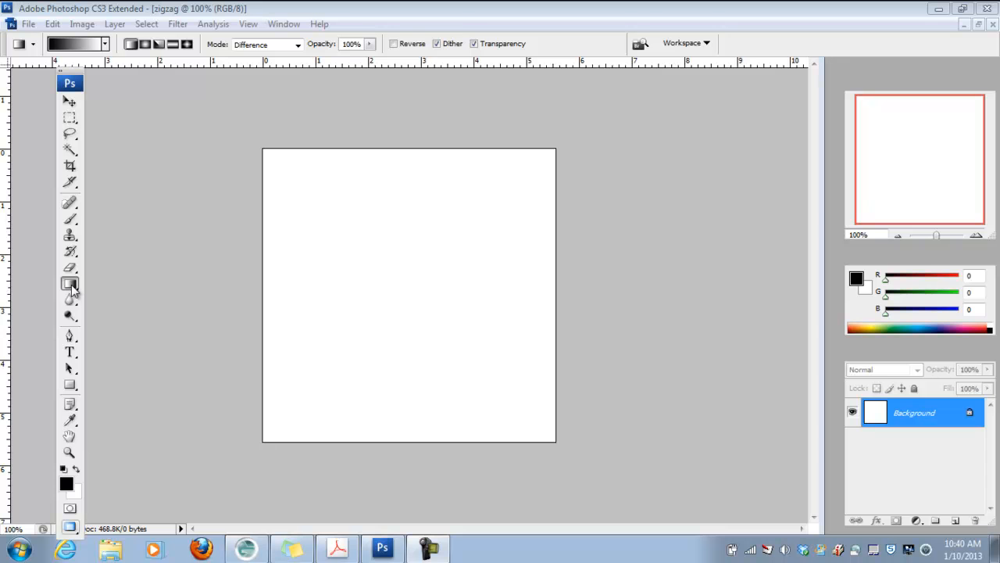
pyautogui.click(114, 24)
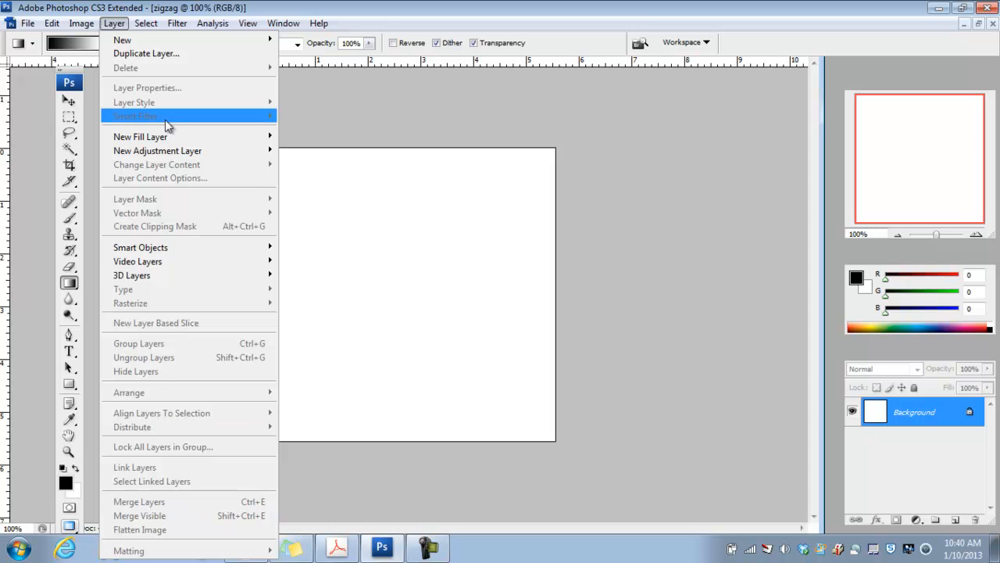
pyautogui.click(321, 120)
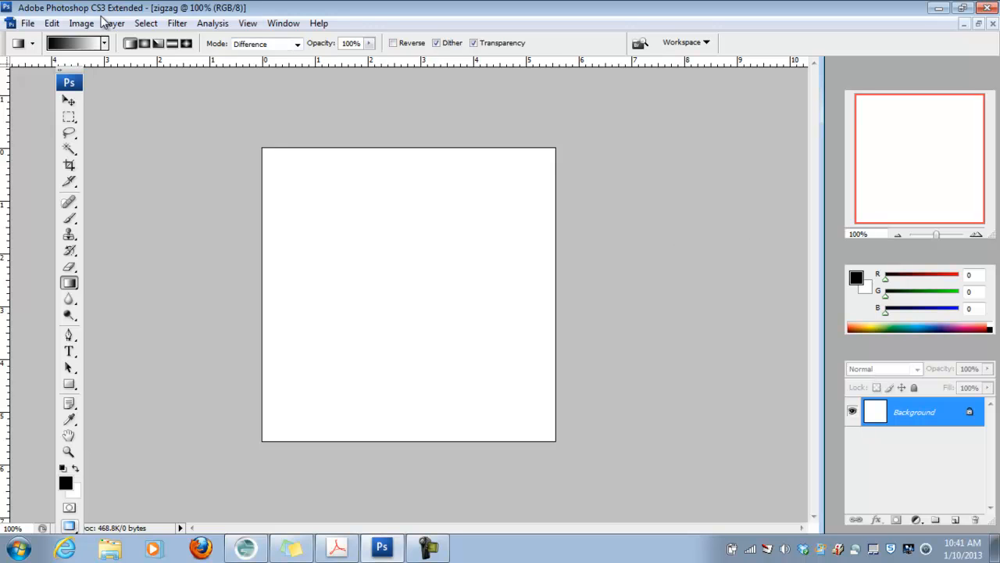
pyautogui.click(52, 23)
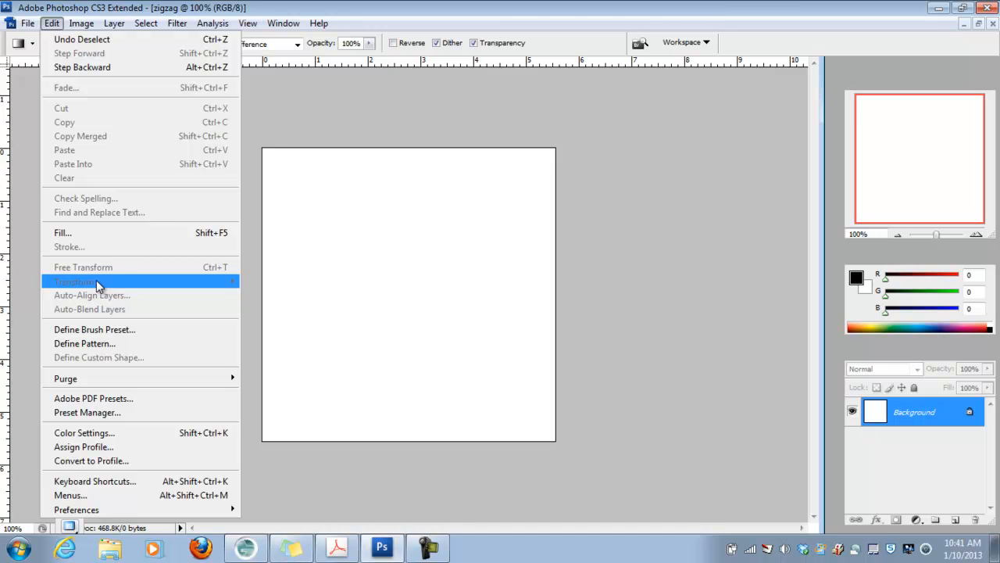
pyautogui.moveTo(79, 25)
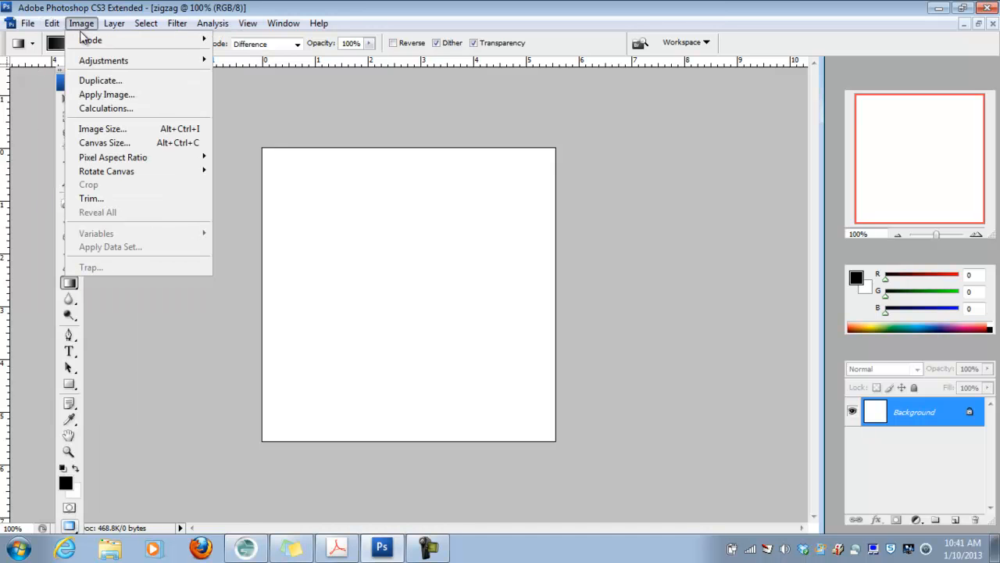
pyautogui.moveTo(92, 61)
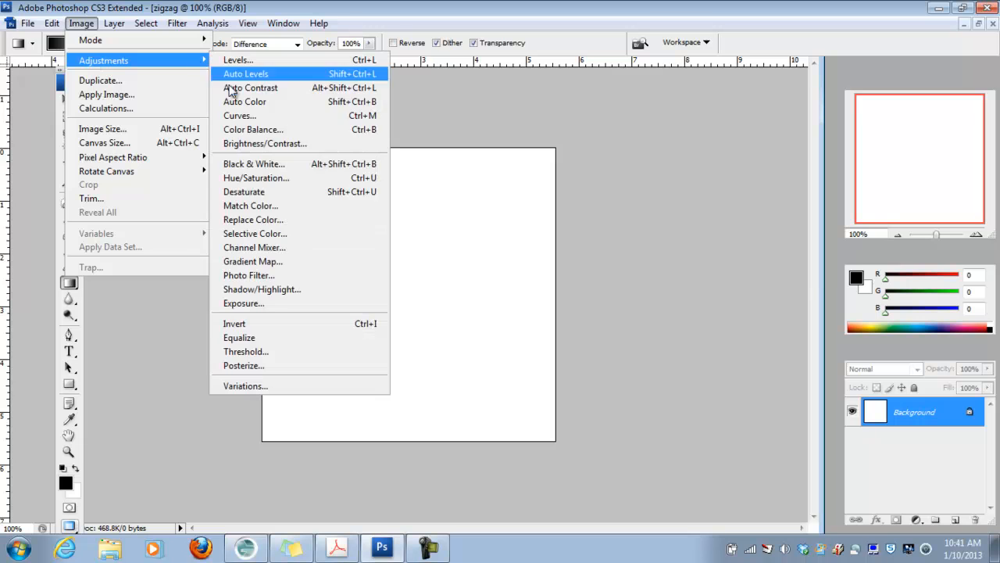
pyautogui.click(250, 178)
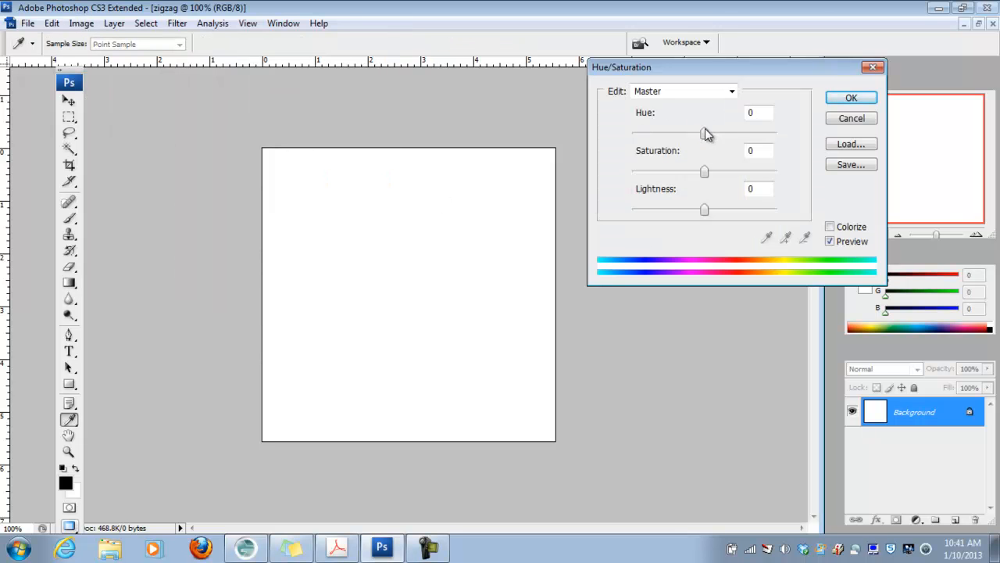
pyautogui.moveTo(706, 134)
pyautogui.mouseDown()
pyautogui.moveTo(675, 135)
pyautogui.moveTo(709, 134)
pyautogui.mouseUp()
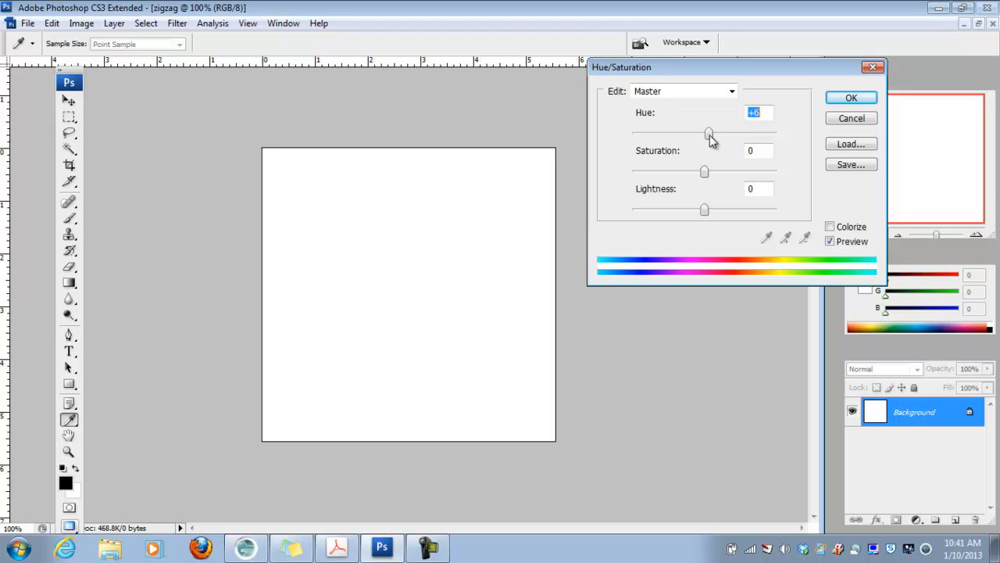
pyautogui.moveTo(706, 174)
pyautogui.mouseDown()
pyautogui.moveTo(735, 171)
pyautogui.moveTo(711, 180)
pyautogui.mouseUp()
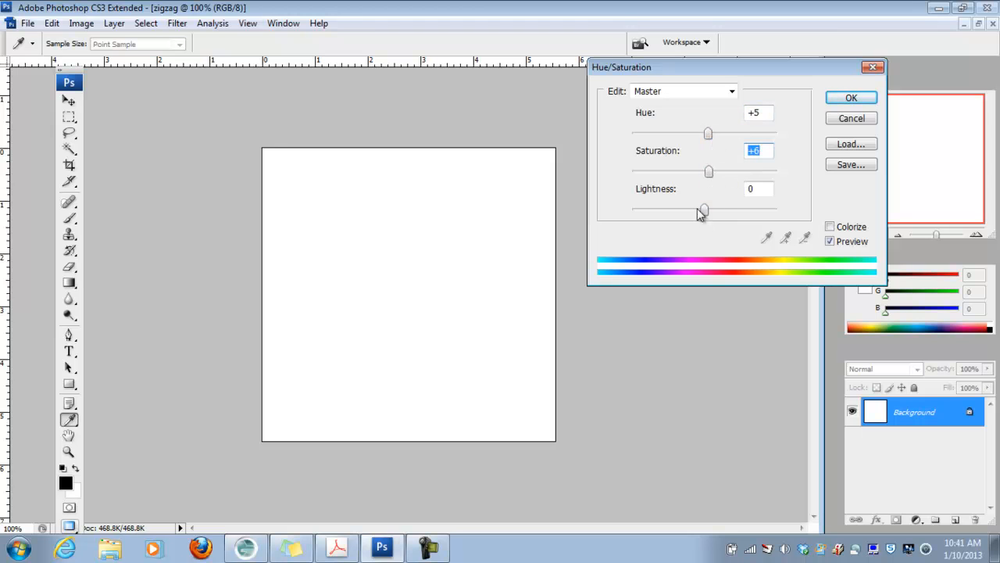
pyautogui.click(851, 118)
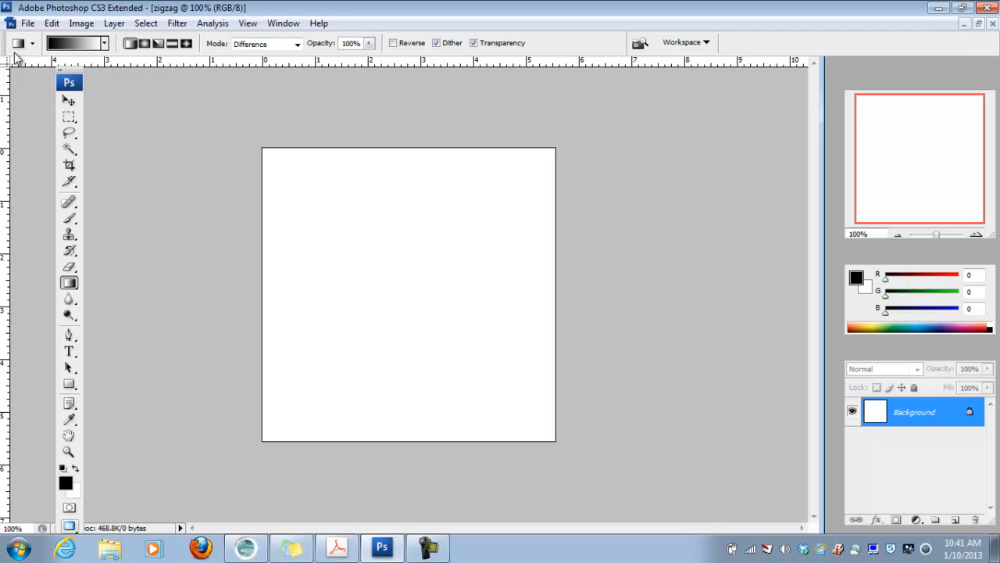
# - Draw several overlapping black-to-white linear gradients in Difference mode in varied directions across the canvas
pyautogui.click(105, 44)
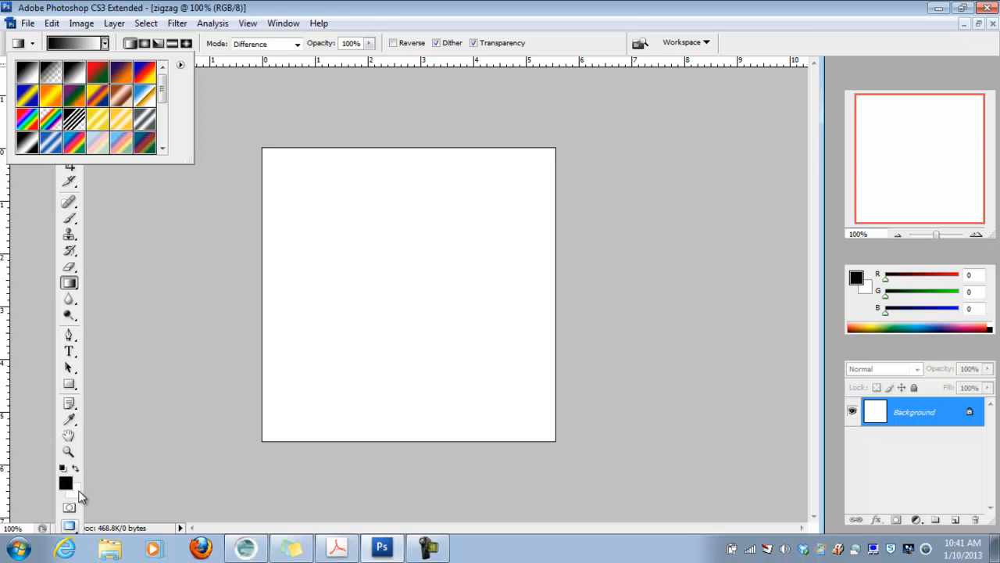
pyautogui.click(137, 49)
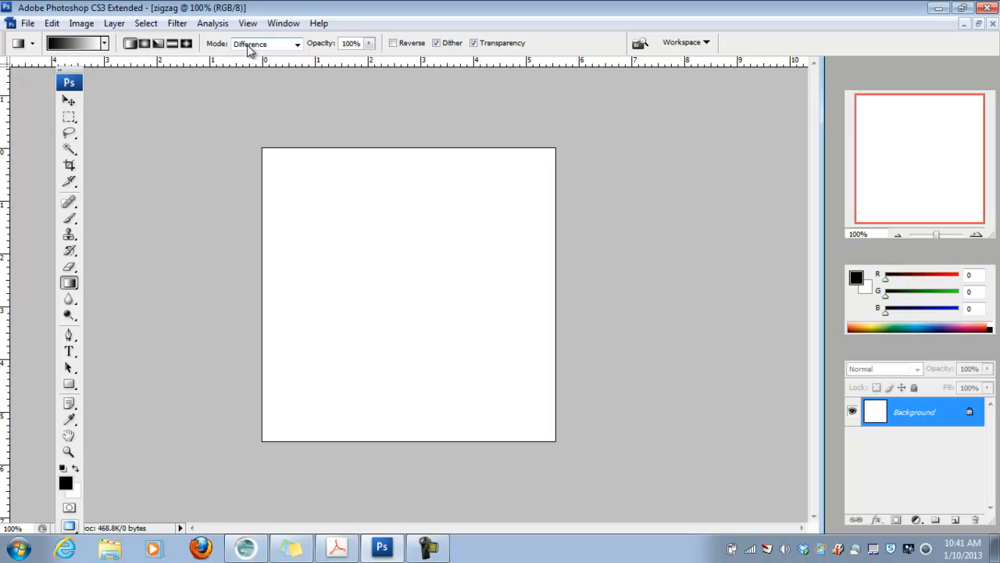
pyautogui.moveTo(293, 185); pyautogui.dragTo(367, 326)
pyautogui.moveTo(350, 286); pyautogui.dragTo(450, 332)
pyautogui.moveTo(375, 274); pyautogui.dragTo(404, 254)
pyautogui.moveTo(389, 334); pyautogui.dragTo(443, 304)
pyautogui.moveTo(469, 268); pyautogui.dragTo(480, 274)
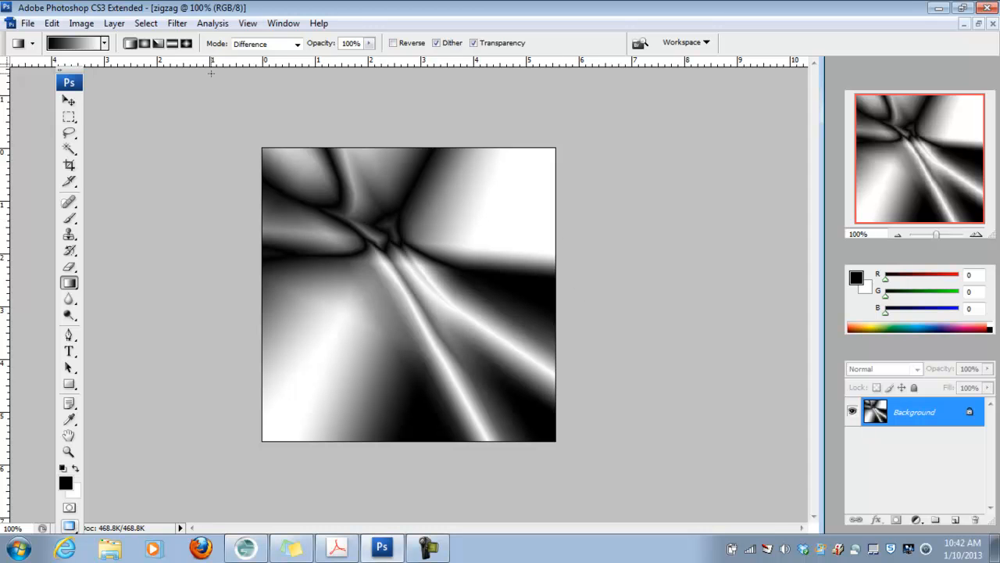
# - Duplicate the Background layer within the zigzag document, keeping the default name Background copy
pyautogui.click(115, 23)
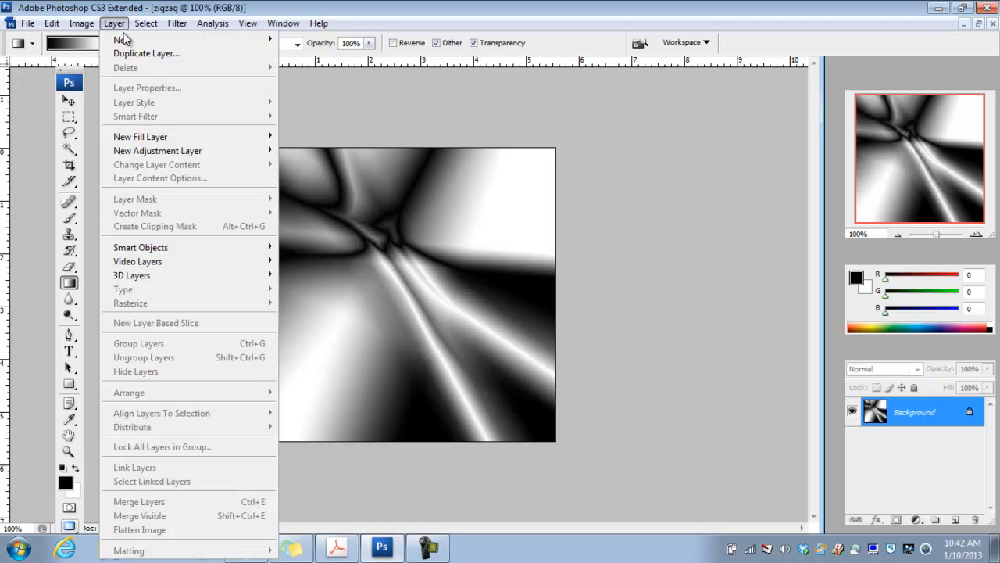
pyautogui.click(137, 57)
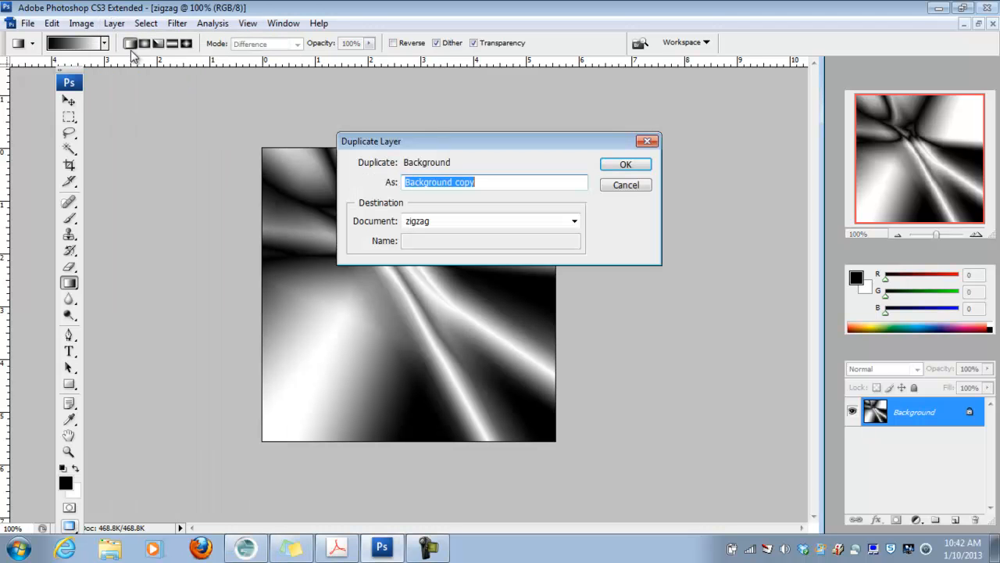
pyautogui.click(627, 165)
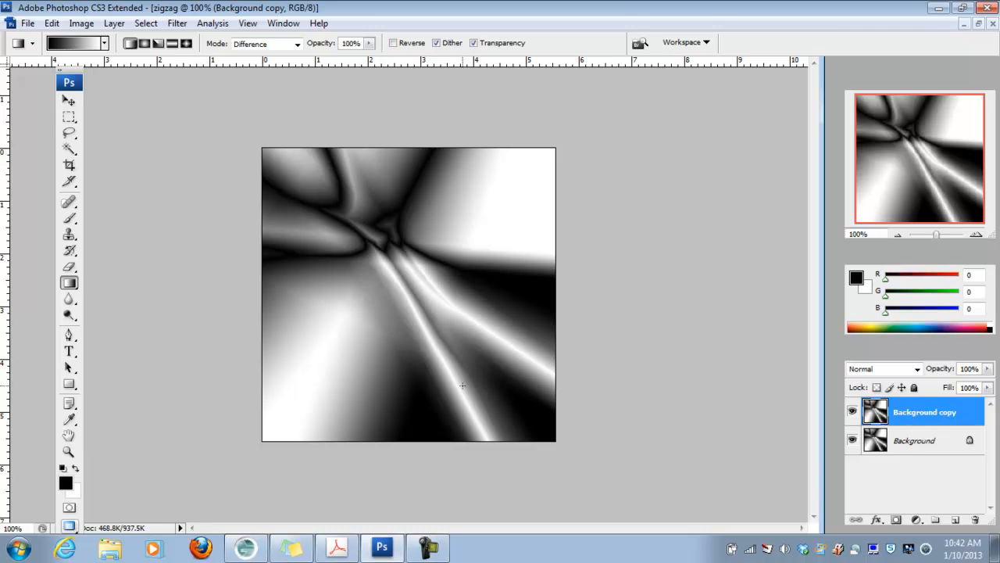
# - Apply the Wave filter to Background copy with 5 generators, wavelength 10–120, amplitude 5–35, 100% scale, Sine type and Repeat Edge Pixels
pyautogui.click(175, 24)
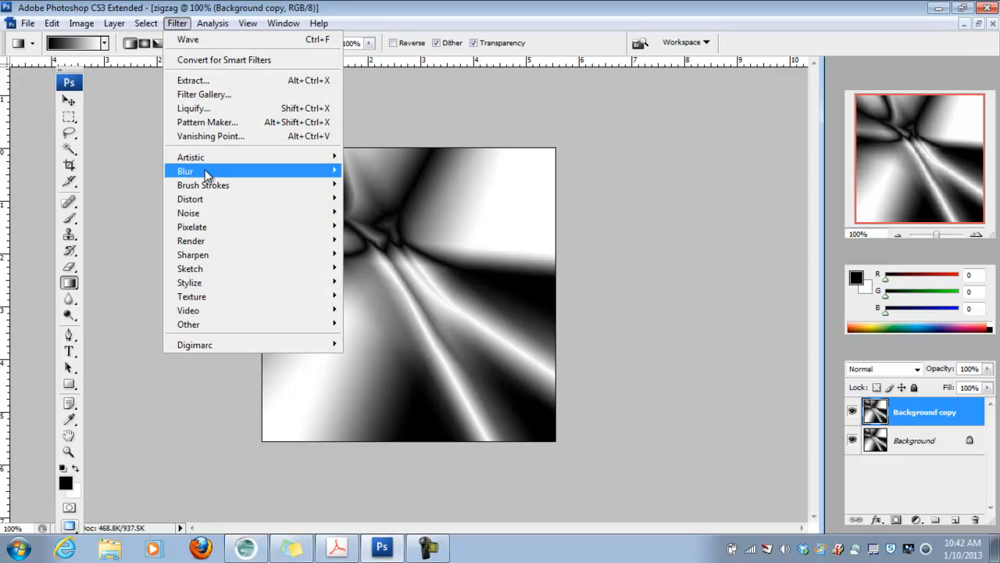
pyautogui.moveTo(202, 194)
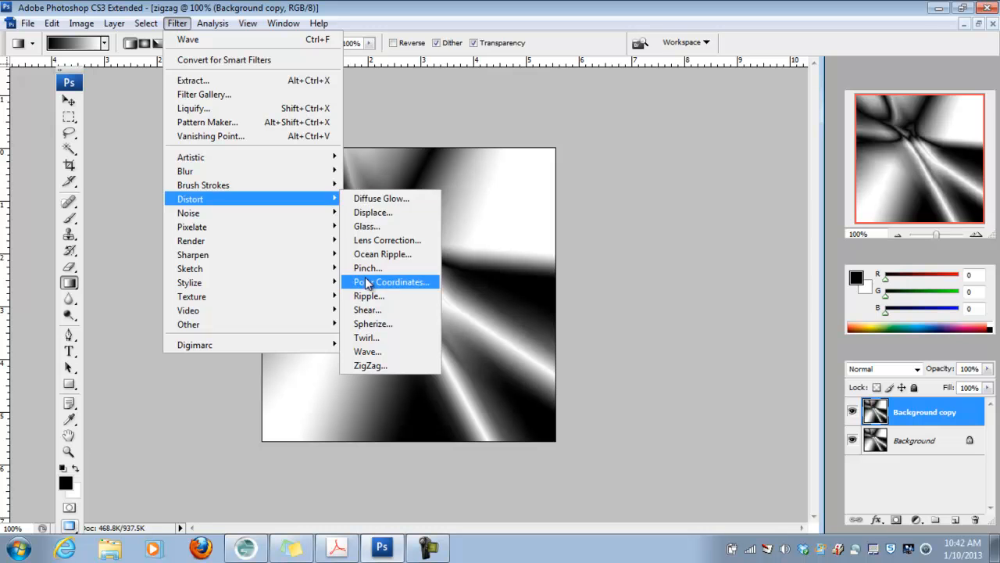
pyautogui.click(369, 353)
pyautogui.moveTo(568, 100); pyautogui.dragTo(693, 96)
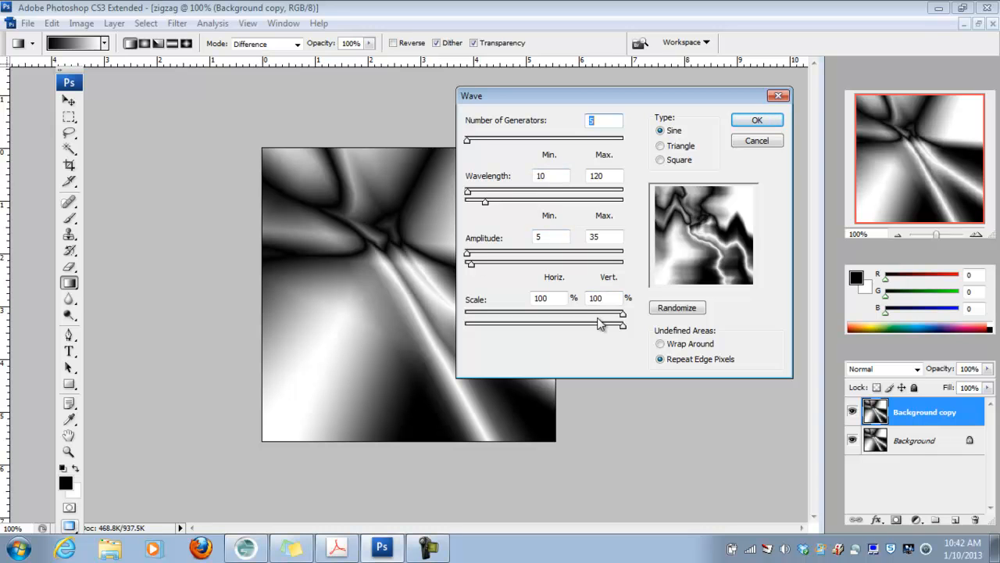
pyautogui.click(748, 121)
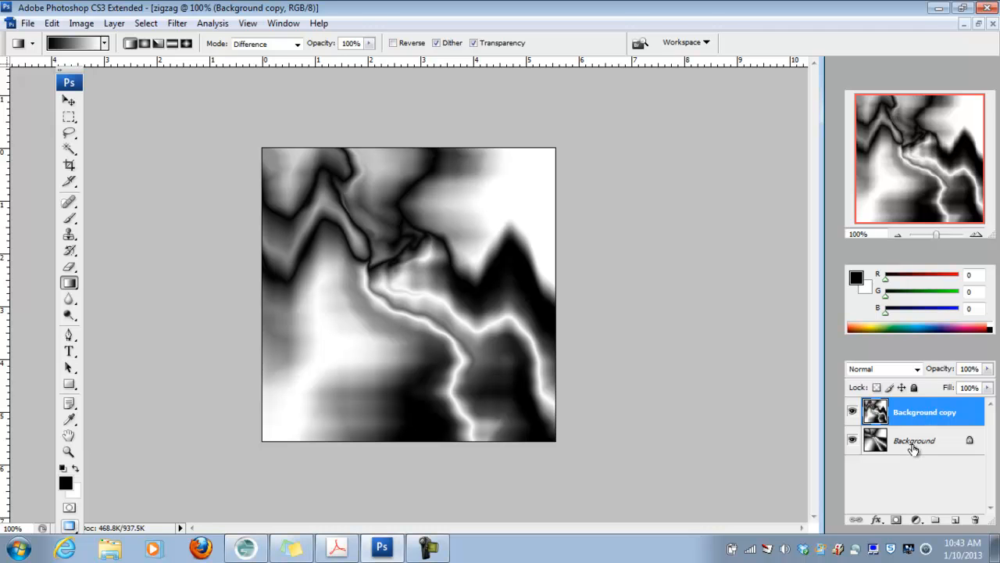
# - Set the Background copy layer's blend mode to Lighten and duplicate it as Background copy 2
pyautogui.click(917, 369)
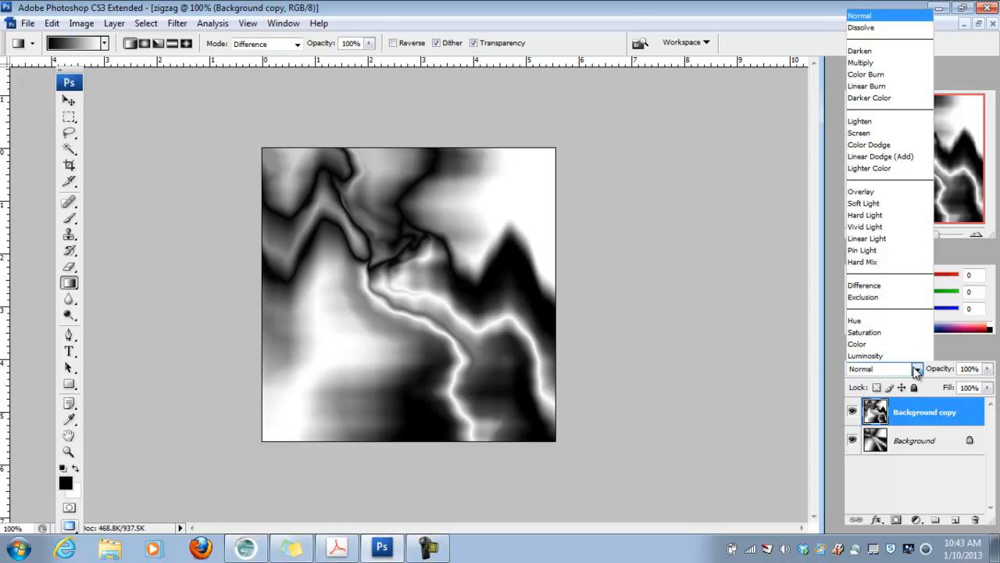
pyautogui.click(856, 121)
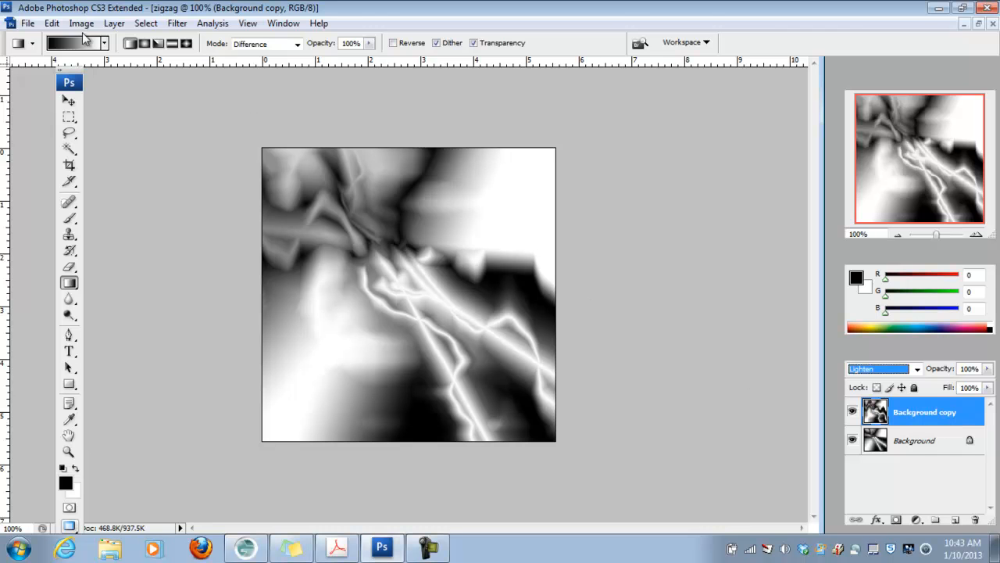
pyautogui.click(113, 23)
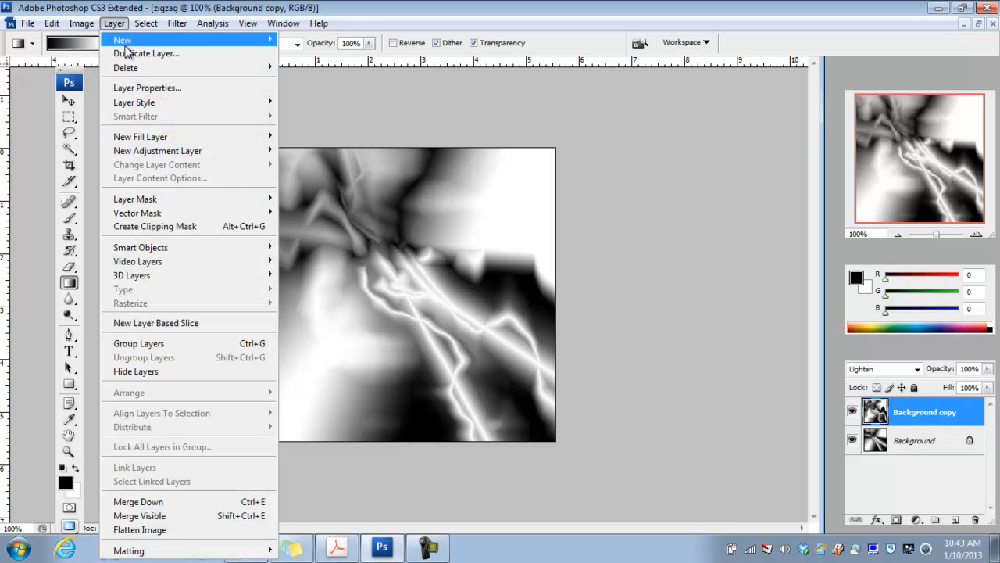
pyautogui.click(133, 51)
pyautogui.click(624, 169)
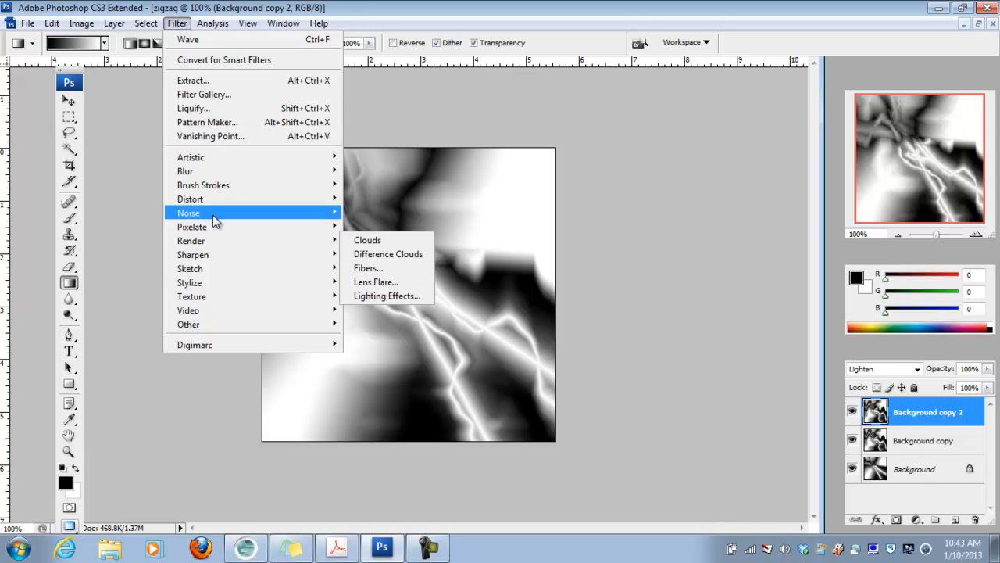
# - Apply a randomized Wave filter to Background copy 2, keeping the same generator, wavelength, amplitude and scale settings
pyautogui.moveTo(215, 200)
pyautogui.click(371, 351)
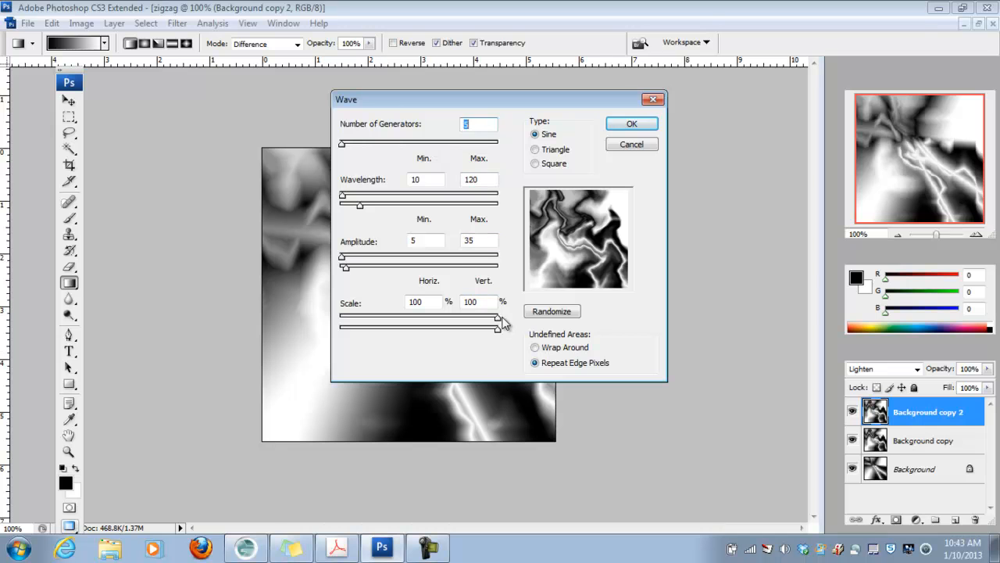
pyautogui.click(559, 312)
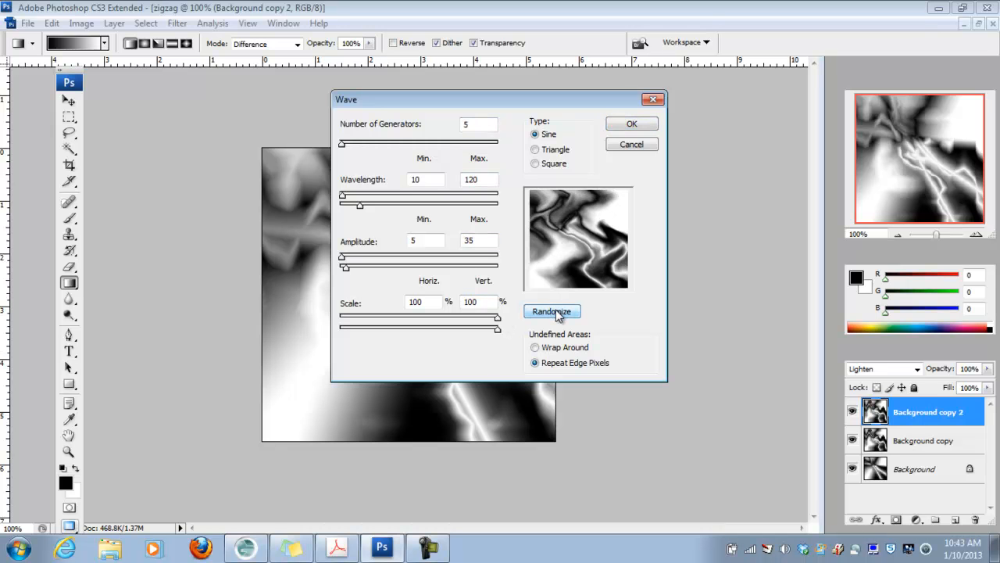
pyautogui.click(558, 312)
pyautogui.click(625, 125)
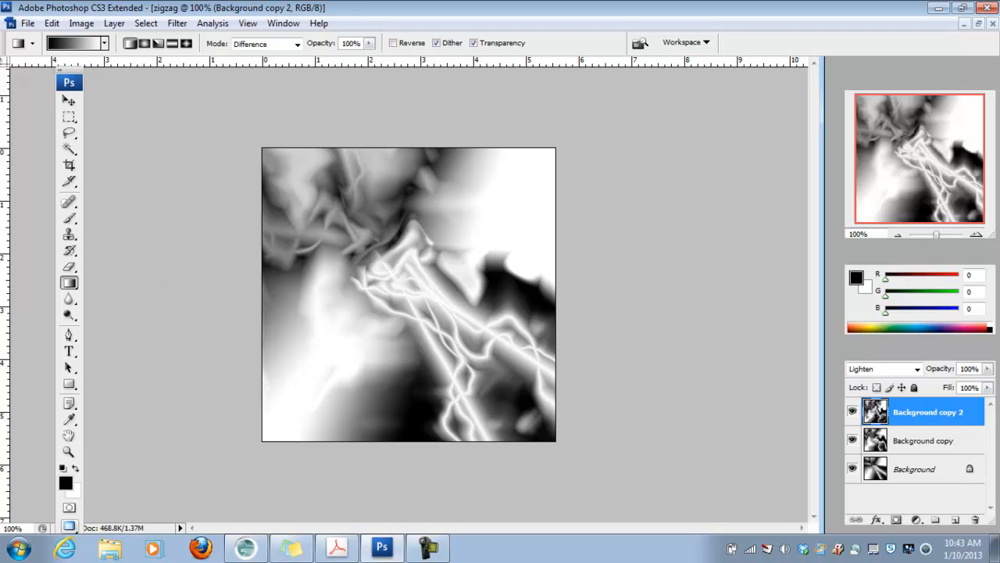
# - Flip the Background copy 2 layer vertically and duplicate it as Background copy 3
pyautogui.click(52, 23)
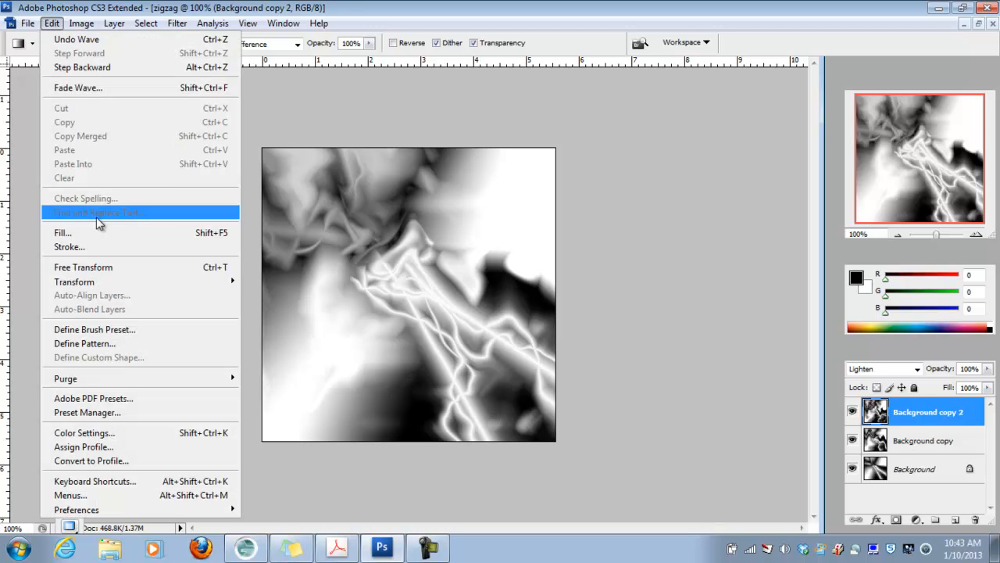
pyautogui.moveTo(107, 283)
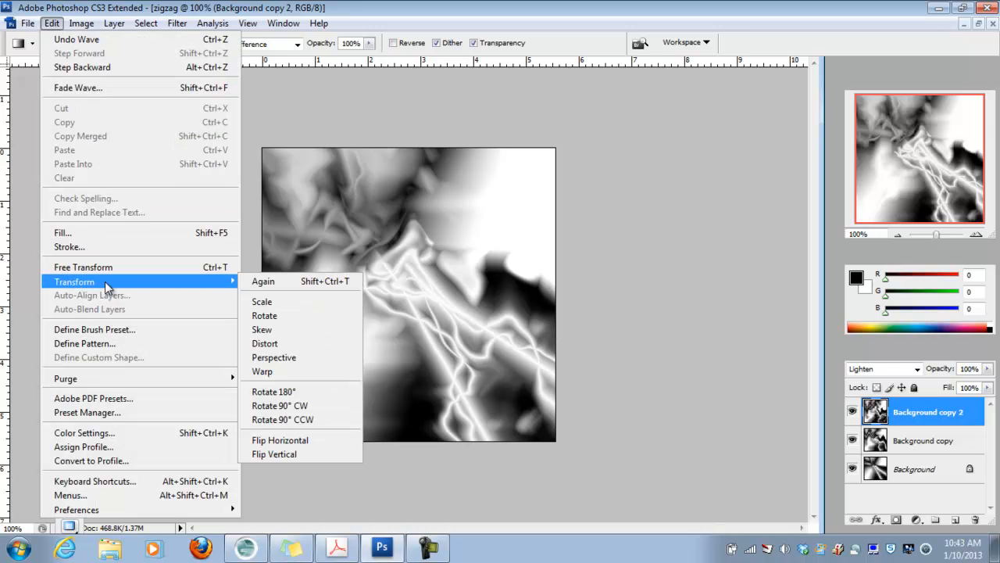
pyautogui.click(304, 453)
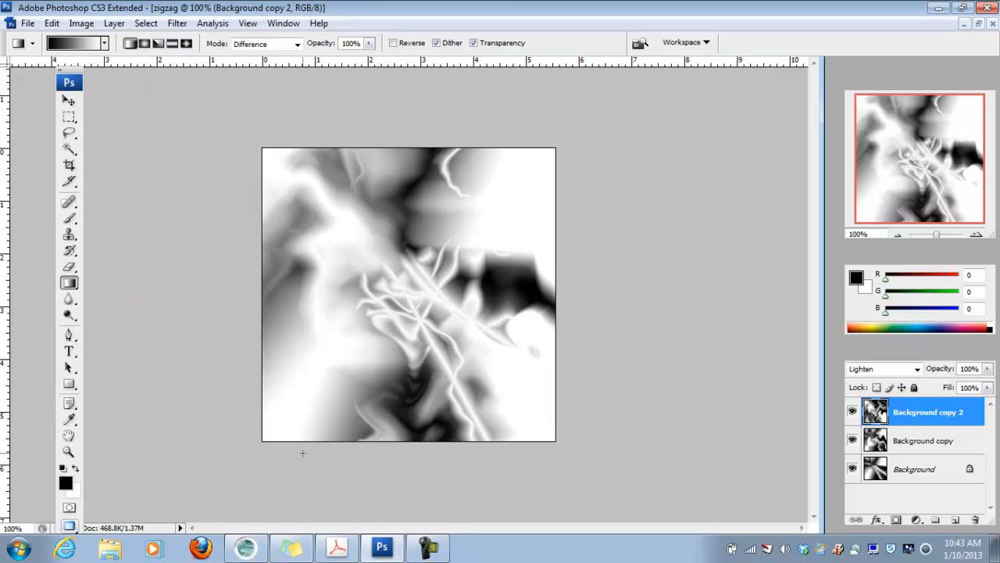
pyautogui.click(114, 23)
pyautogui.click(121, 55)
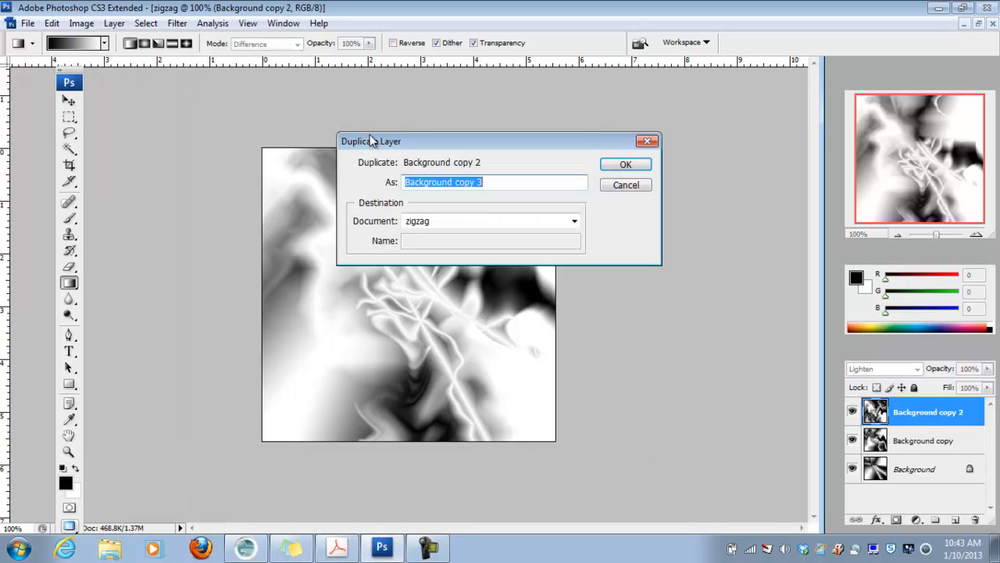
pyautogui.click(607, 167)
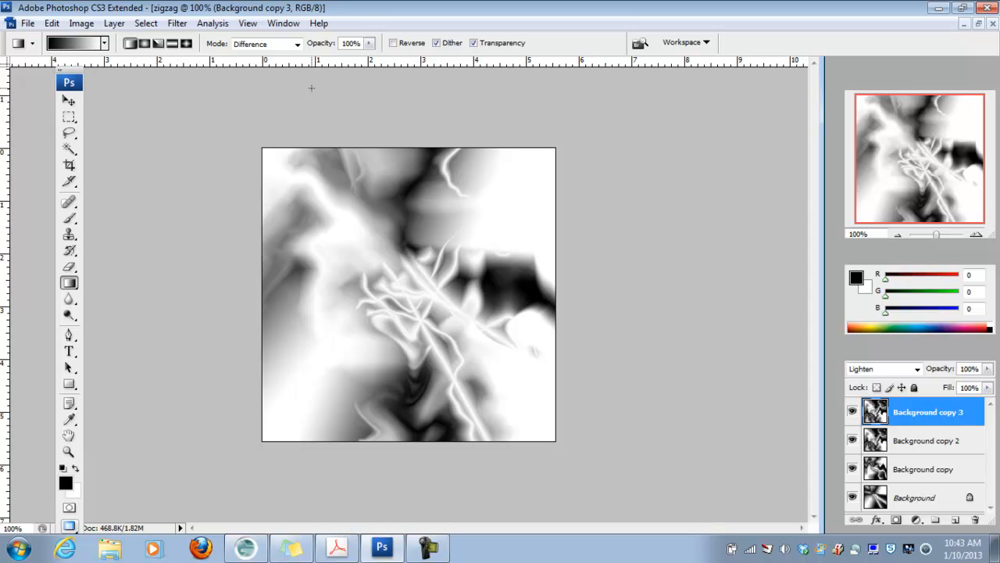
# - Apply a randomized Wave filter to Background copy 3, keeping 5 generators, wavelength 10–120, amplitude 5–35 and 100% scale
pyautogui.click(177, 23)
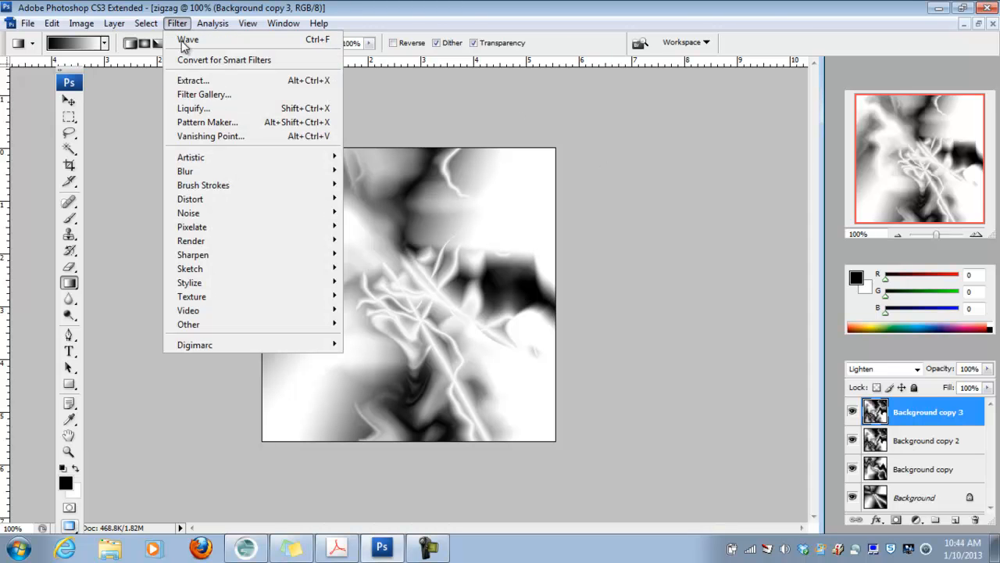
pyautogui.moveTo(202, 202)
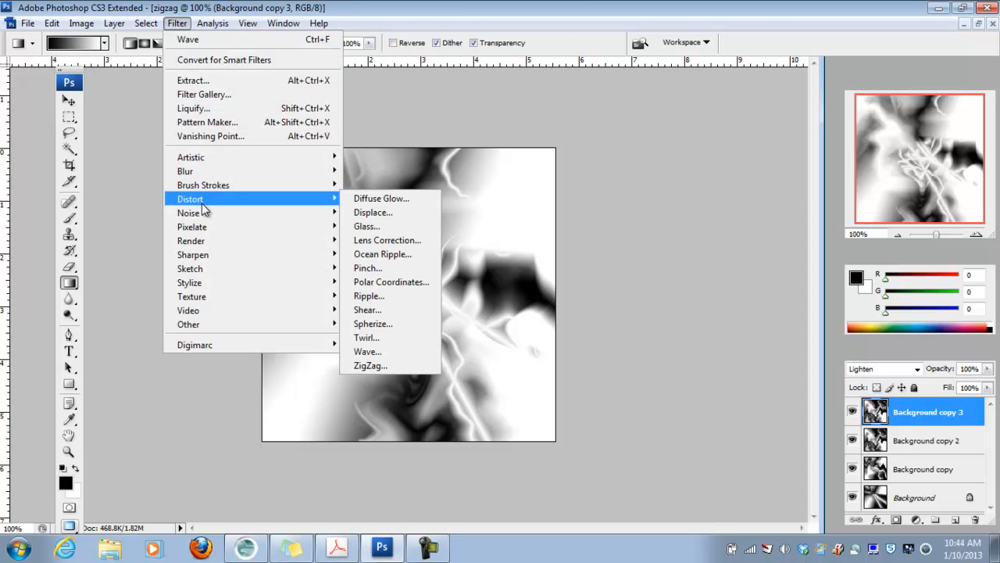
pyautogui.click(387, 351)
pyautogui.click(568, 312)
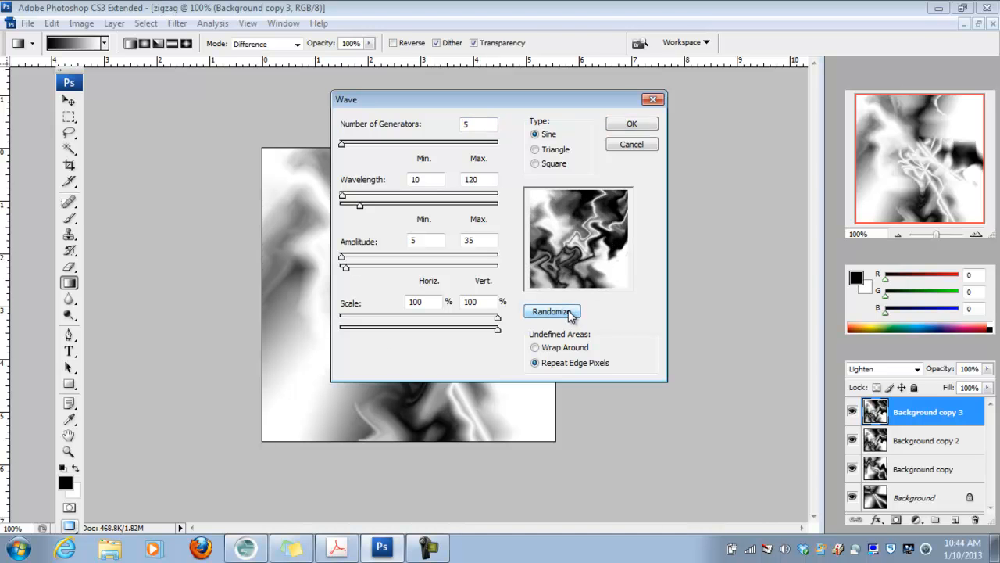
pyautogui.click(569, 313)
pyautogui.click(569, 313)
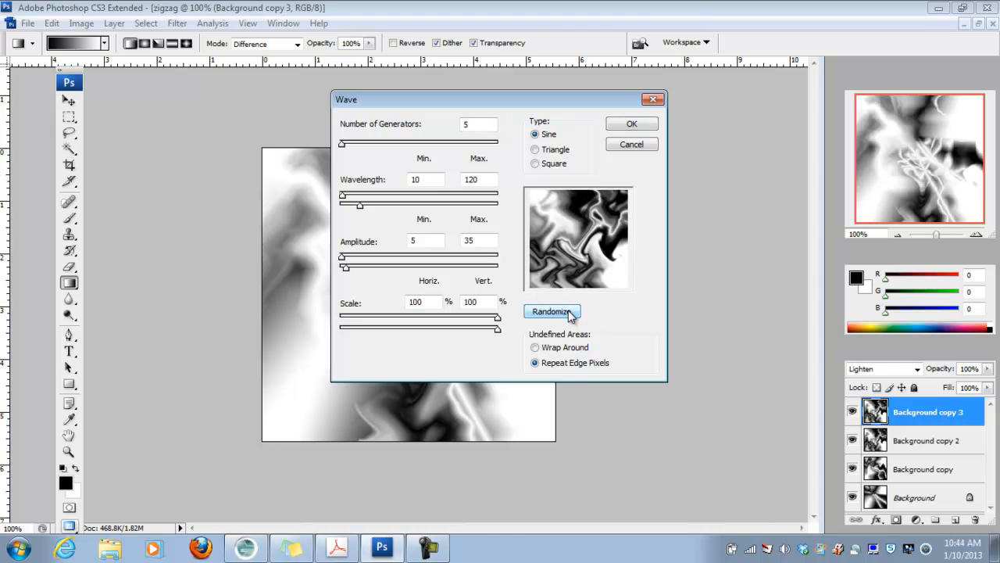
pyautogui.click(568, 312)
pyautogui.click(625, 127)
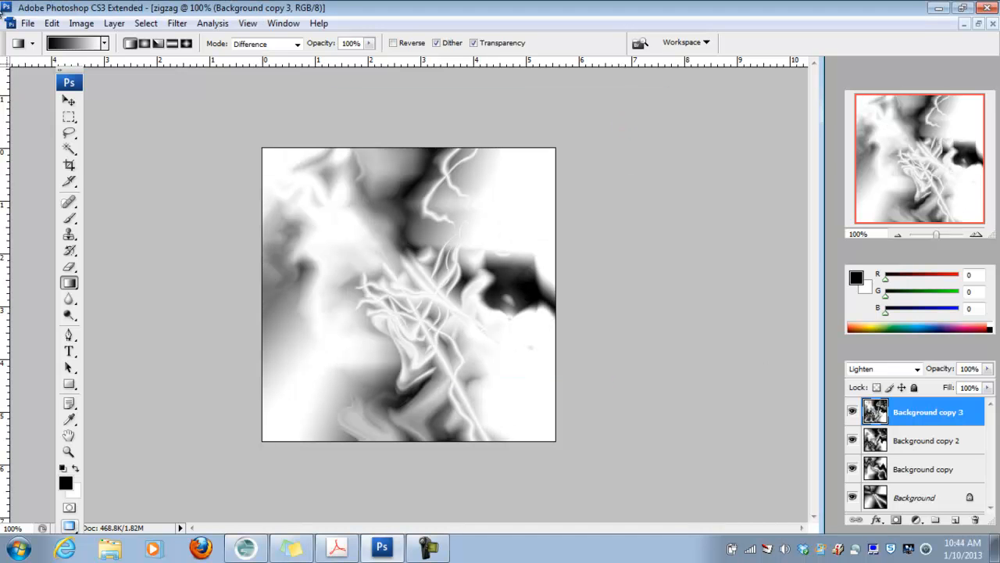
# - Flip the Background copy 3 layer horizontally and duplicate it as Background copy 4
pyautogui.click(52, 23)
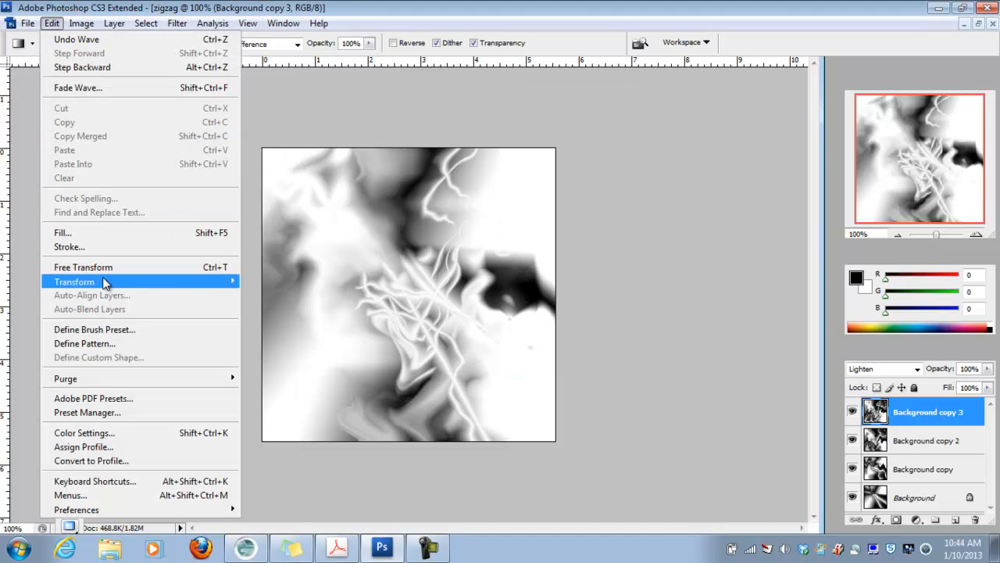
pyautogui.moveTo(104, 281)
pyautogui.click(305, 440)
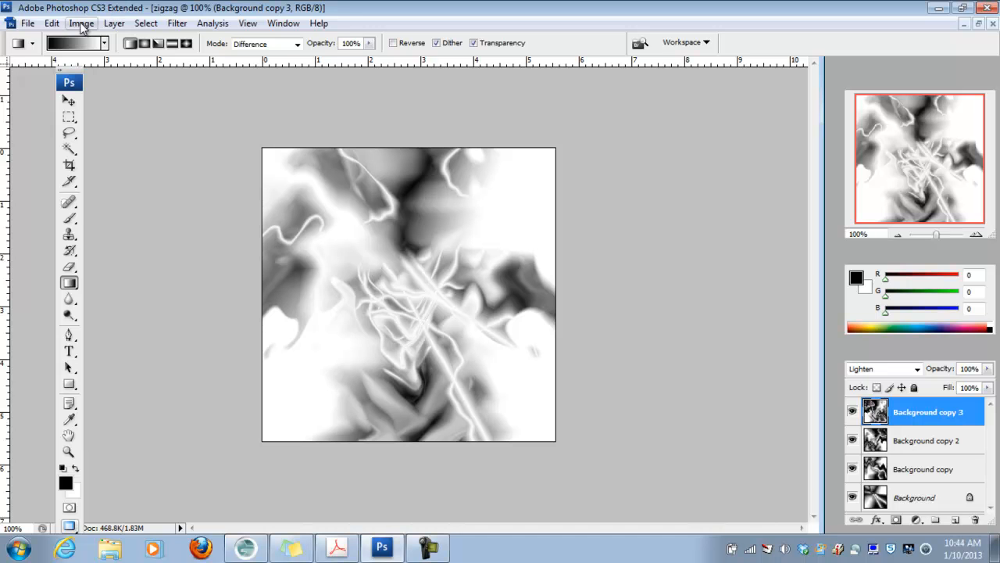
pyautogui.click(114, 23)
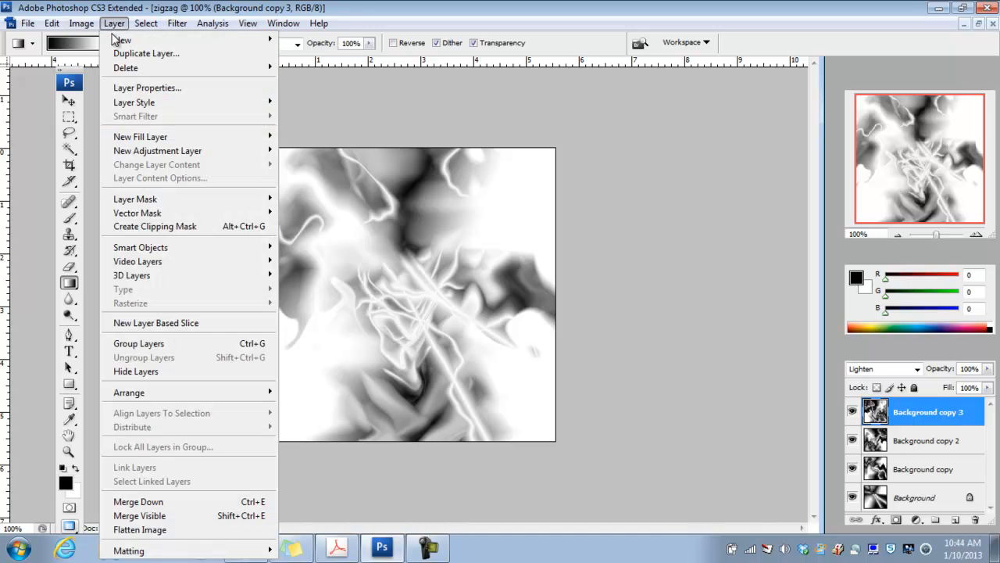
pyautogui.click(127, 53)
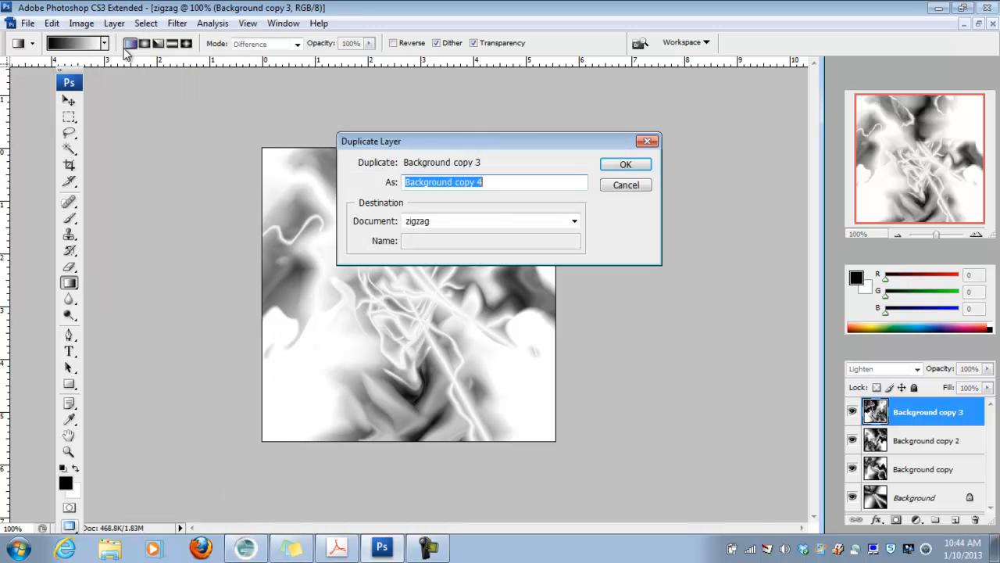
pyautogui.click(606, 165)
# - Apply a randomized Wave filter to Background copy 4 with the same generator, wavelength, amplitude and scale settings
pyautogui.click(178, 24)
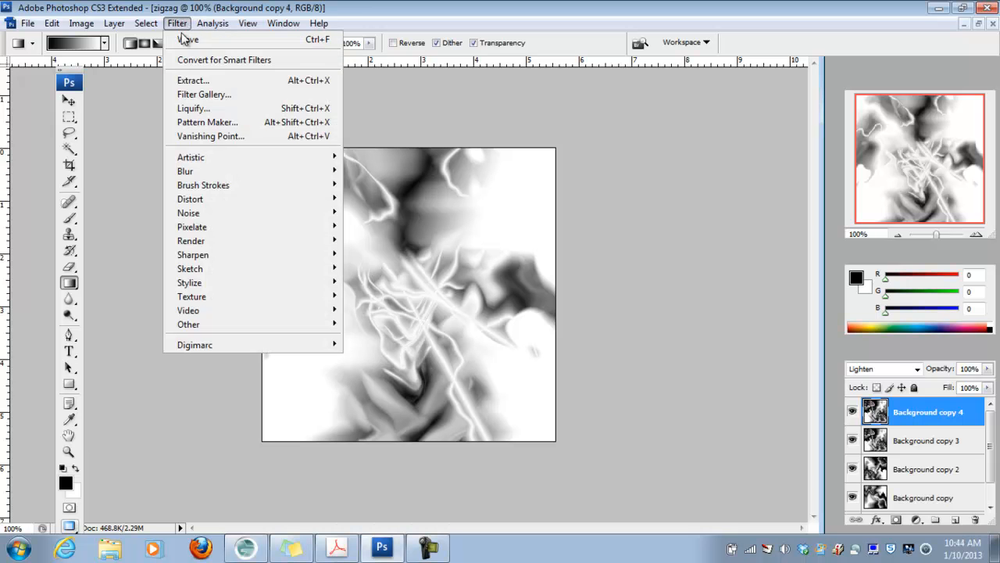
pyautogui.moveTo(195, 199)
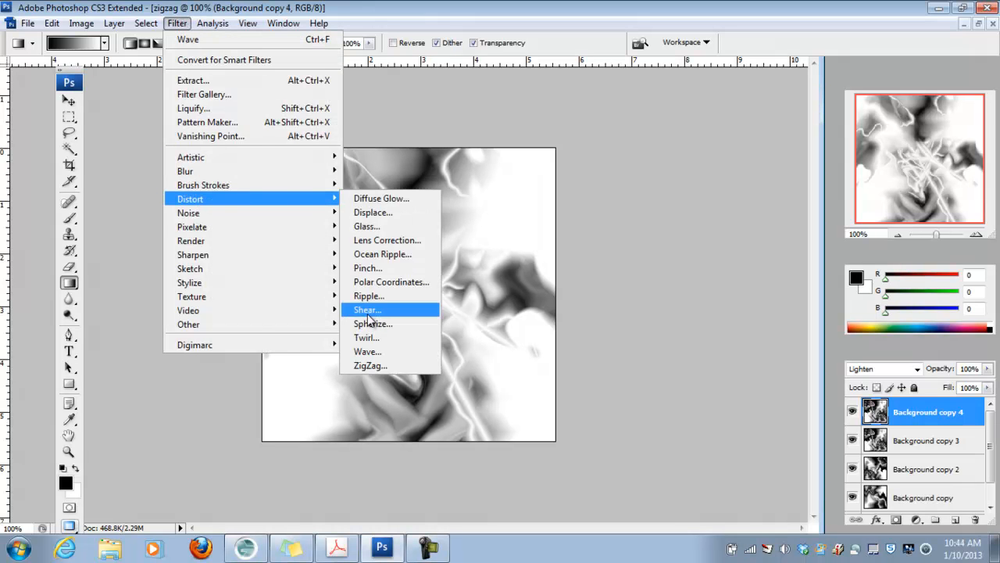
pyautogui.click(366, 352)
pyautogui.click(541, 312)
pyautogui.click(541, 314)
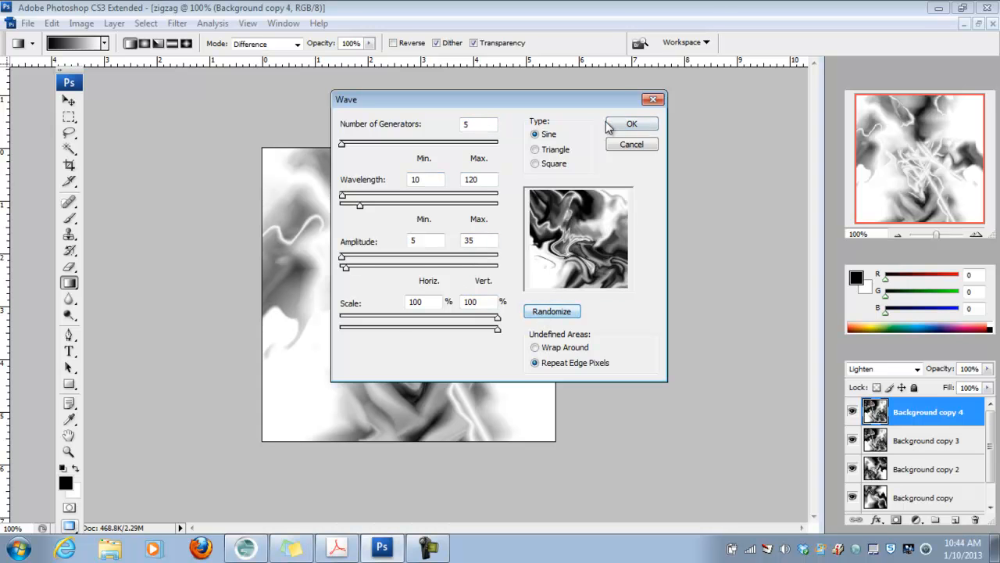
pyautogui.click(629, 125)
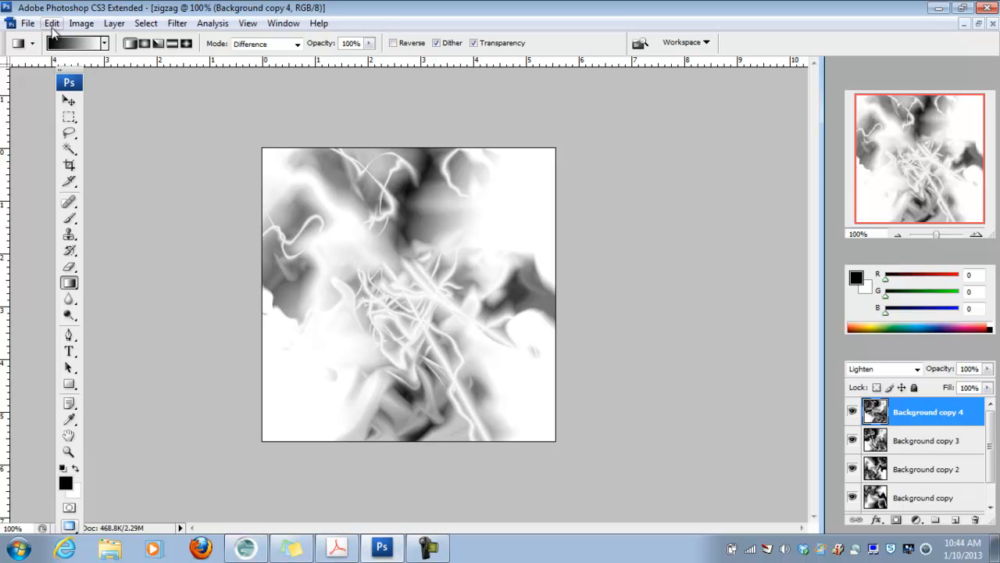
# - Rotate the Background copy 4 layer 90° clockwise
pyautogui.click(51, 24)
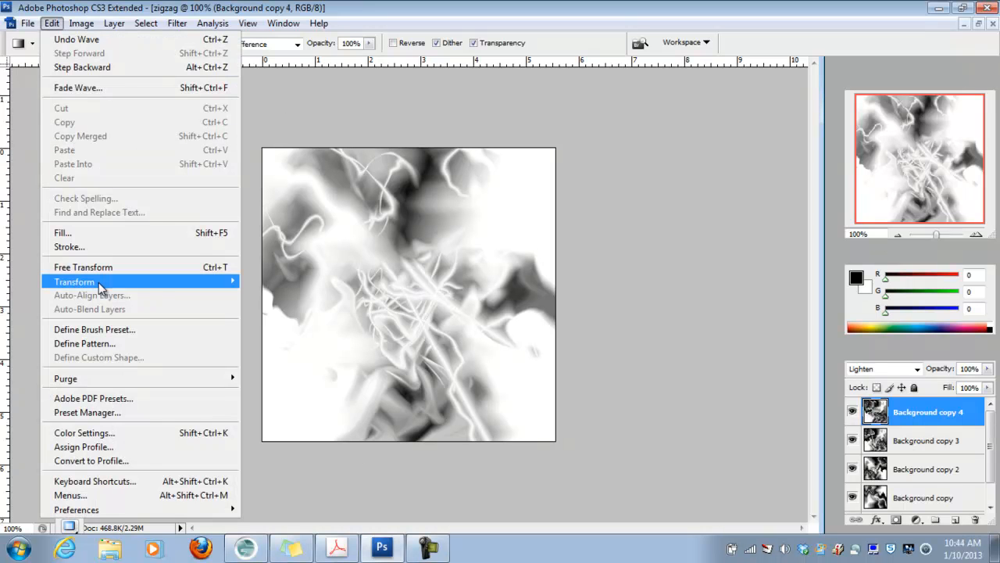
pyautogui.moveTo(179, 283)
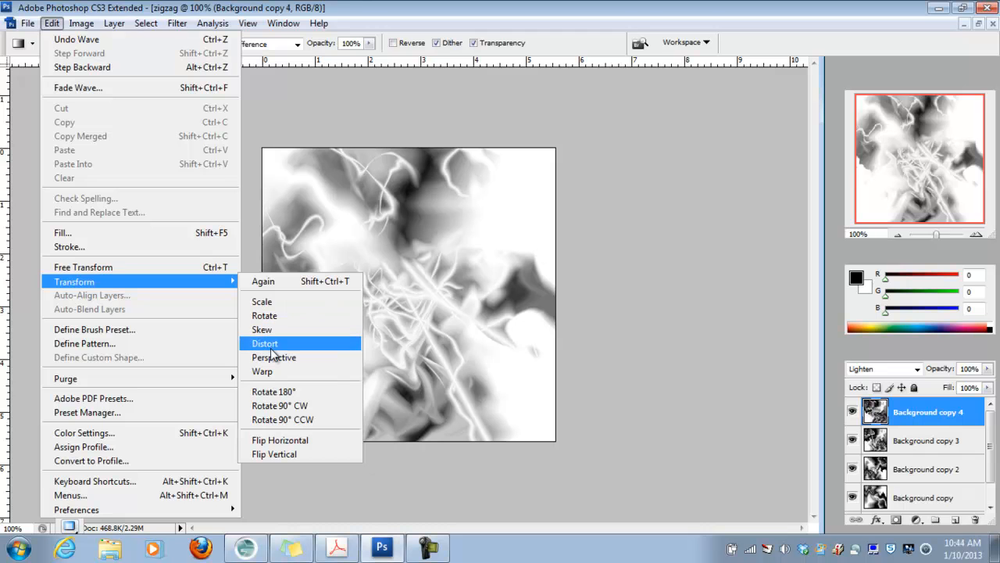
pyautogui.click(272, 404)
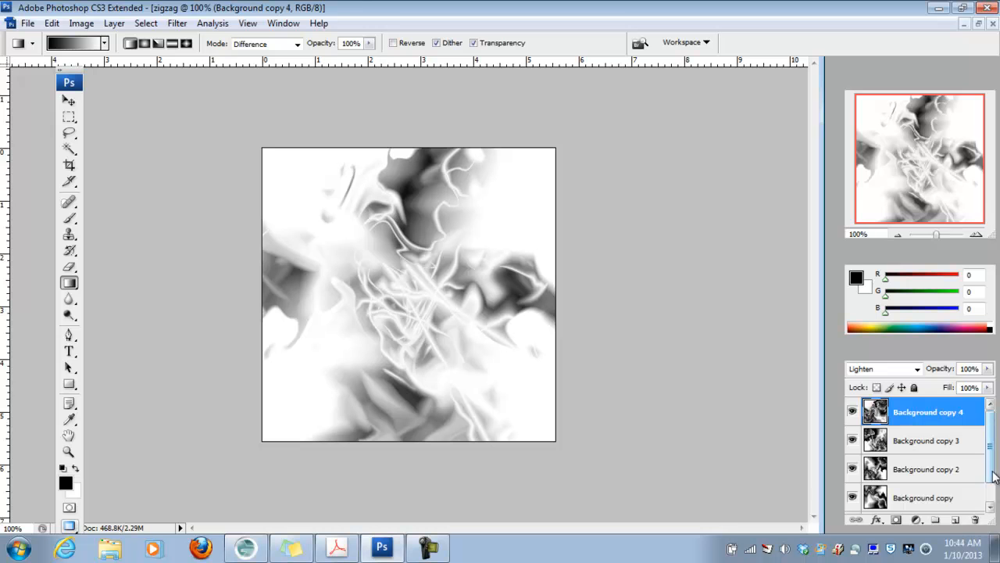
# - Flatten the image, combining all four Background copies with the Background layer
pyautogui.click(992, 507)
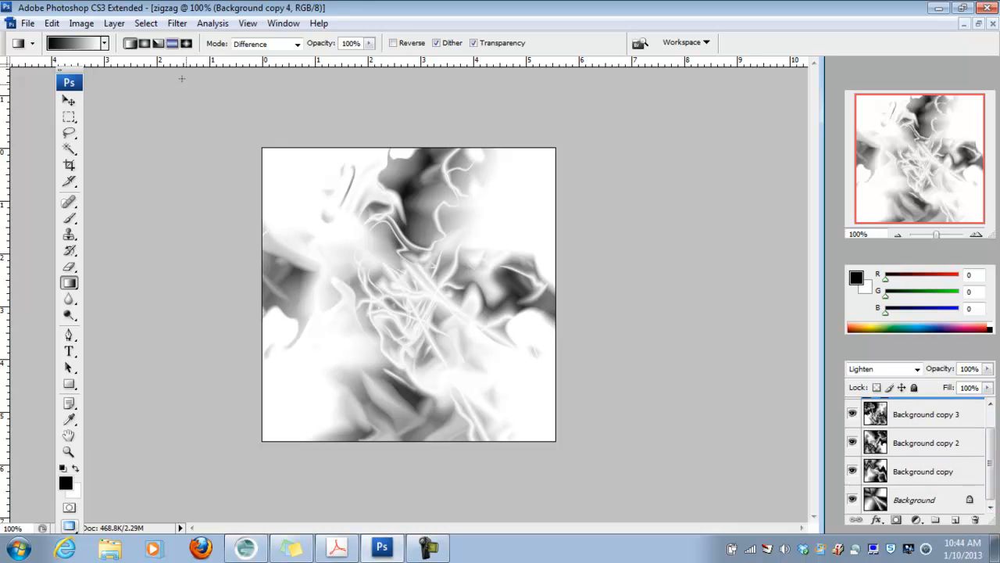
pyautogui.click(114, 24)
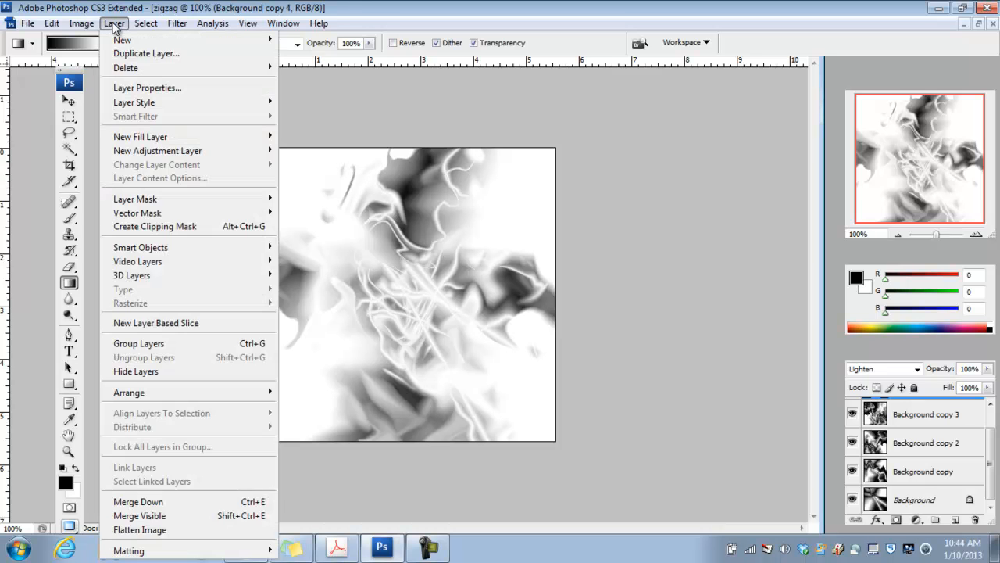
pyautogui.click(164, 534)
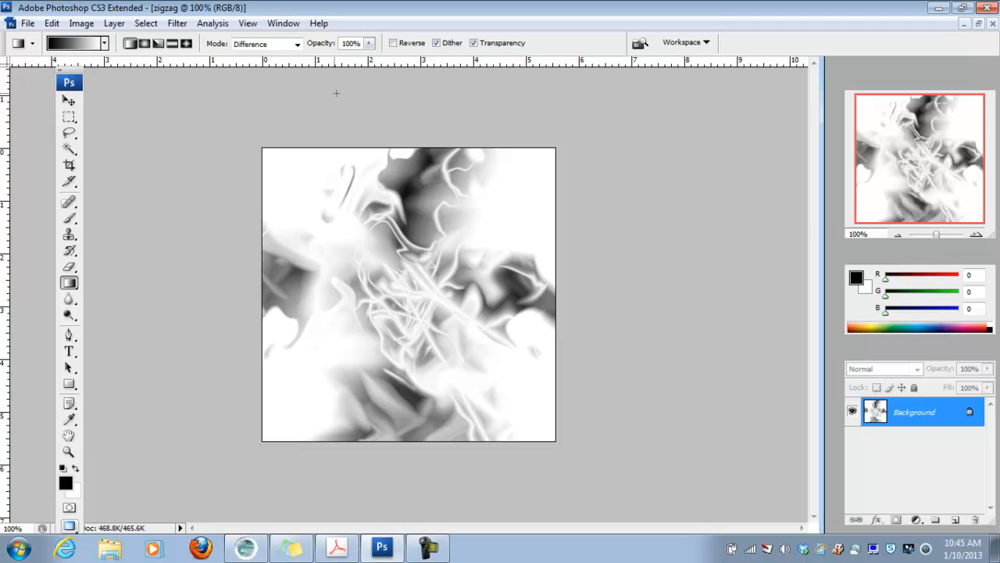
# - Colorize the flattened image green with Hue/Saturation, setting the hue to 107, raising the saturation and slightly lowering the lightness
pyautogui.click(82, 23)
pyautogui.moveTo(90, 60)
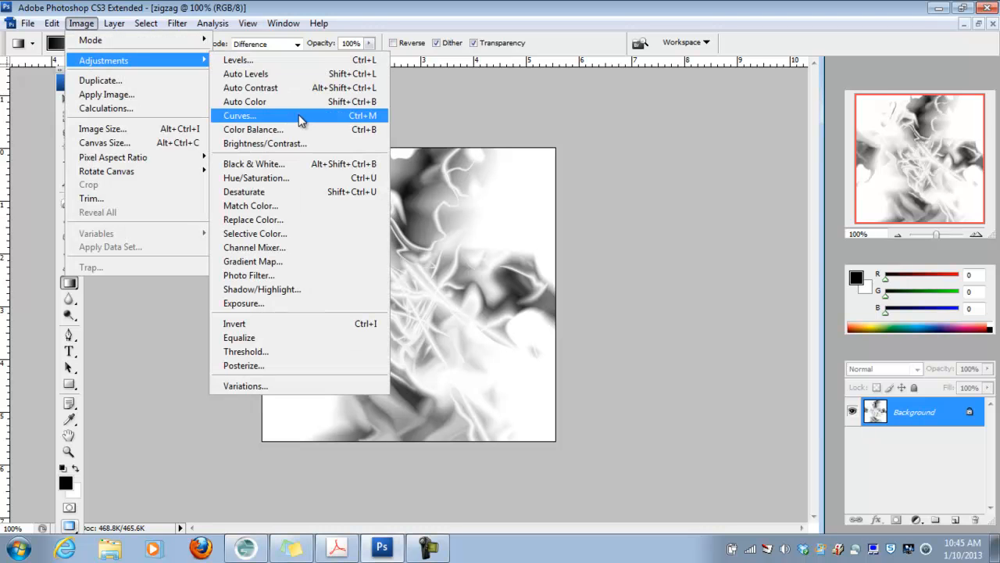
pyautogui.click(278, 181)
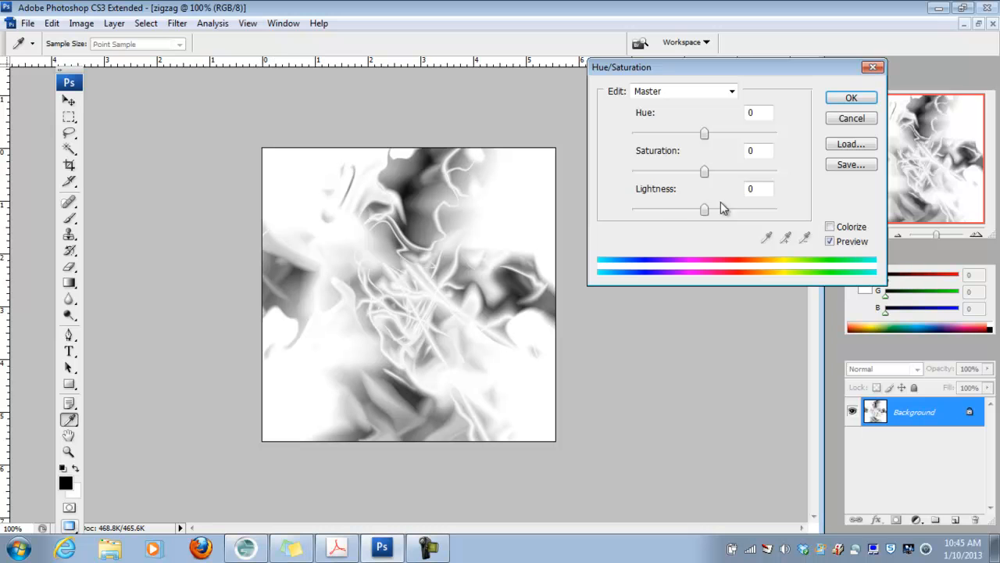
pyautogui.click(830, 226)
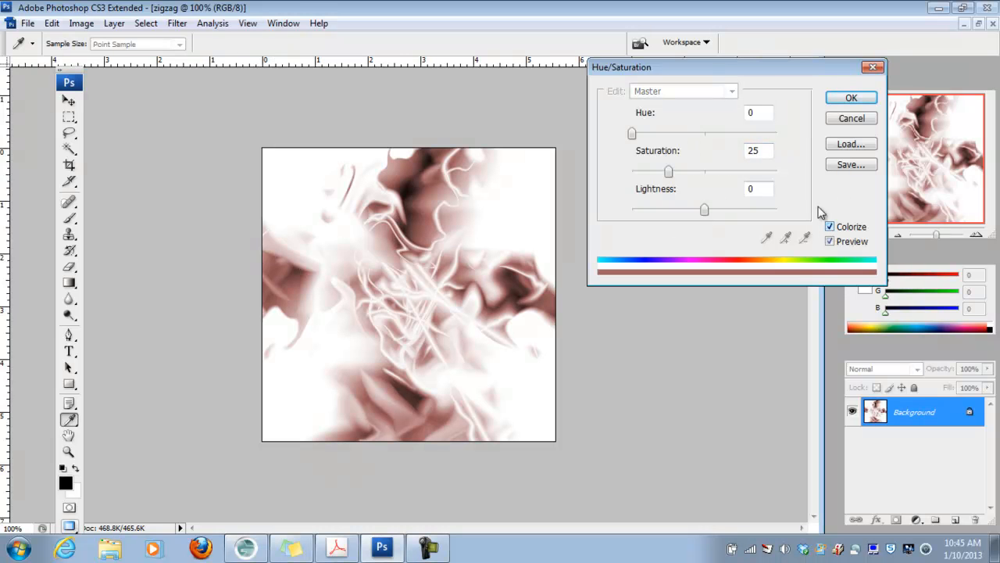
pyautogui.moveTo(632, 134); pyautogui.dragTo(676, 136)
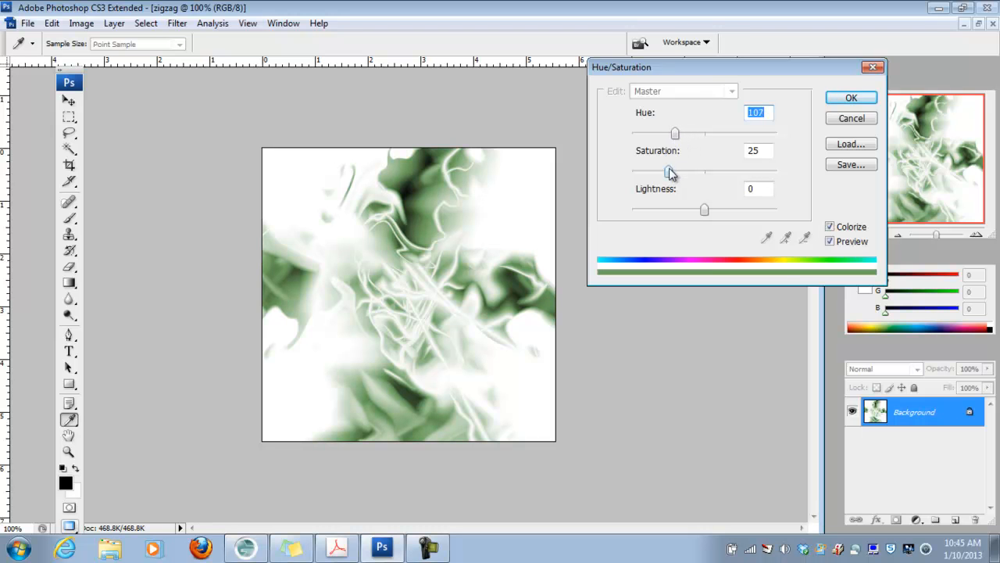
pyautogui.moveTo(669, 177); pyautogui.dragTo(724, 174)
pyautogui.moveTo(704, 213)
pyautogui.mouseDown()
pyautogui.moveTo(685, 212)
pyautogui.moveTo(695, 219)
pyautogui.mouseUp()
pyautogui.click(849, 99)
pyautogui.press('g')
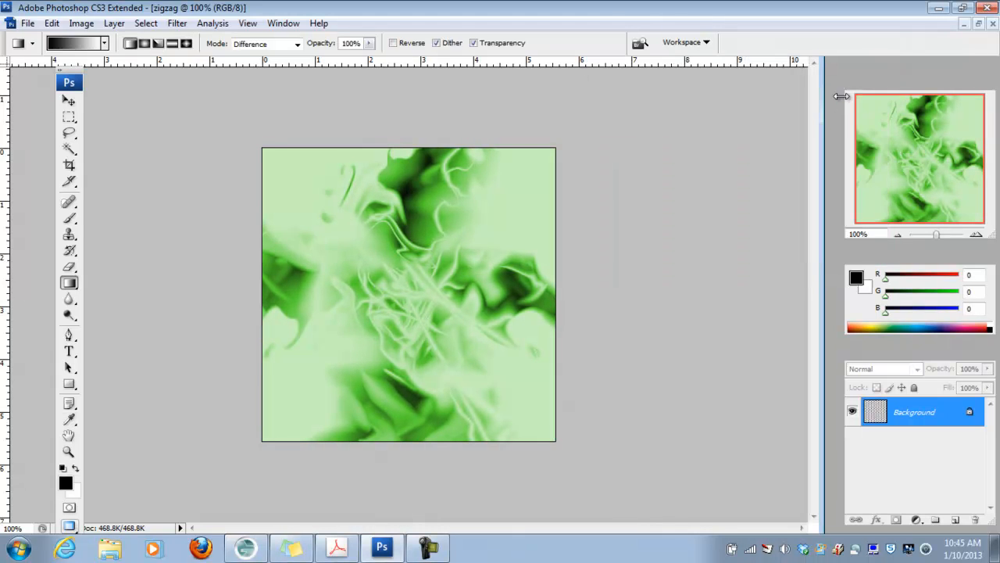